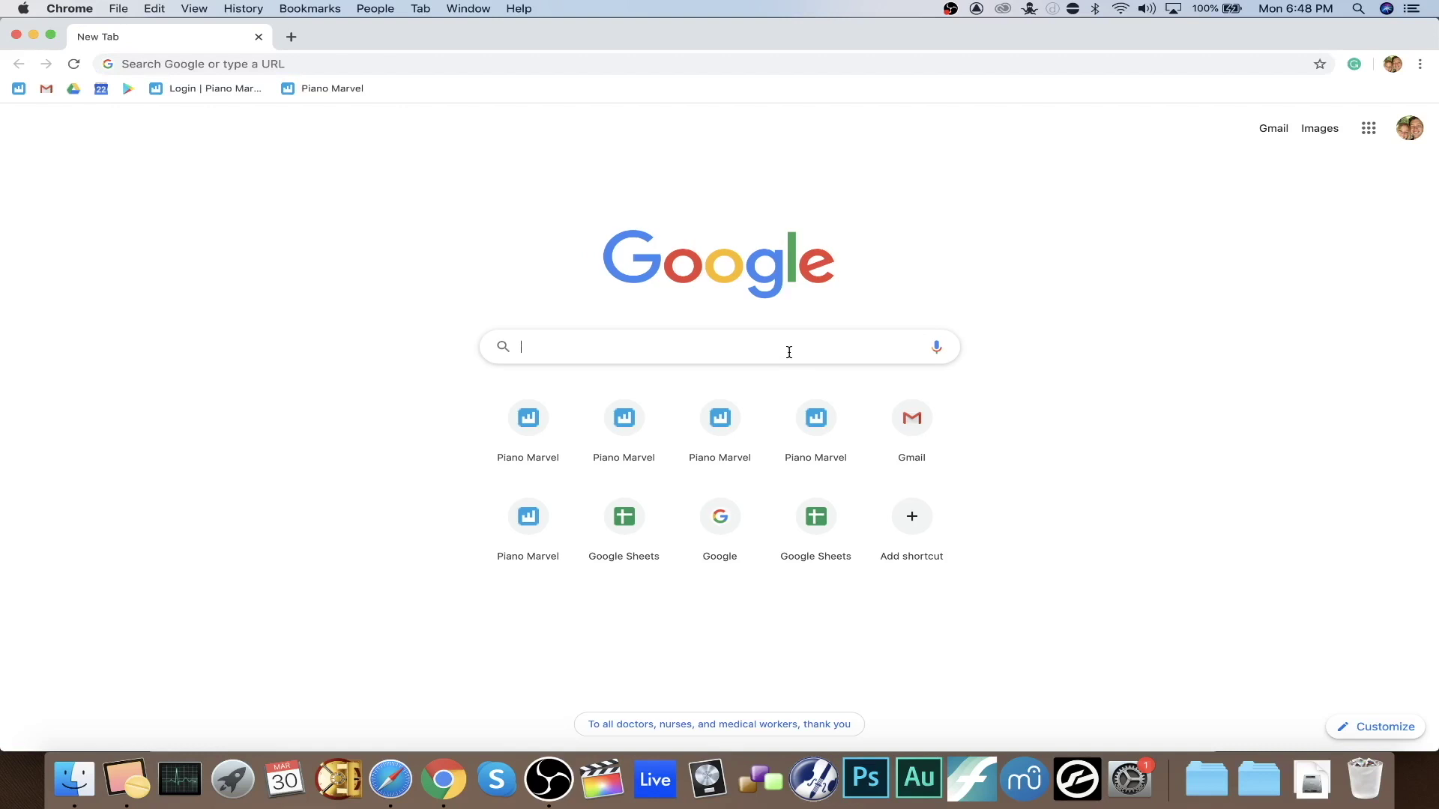
type("piano")
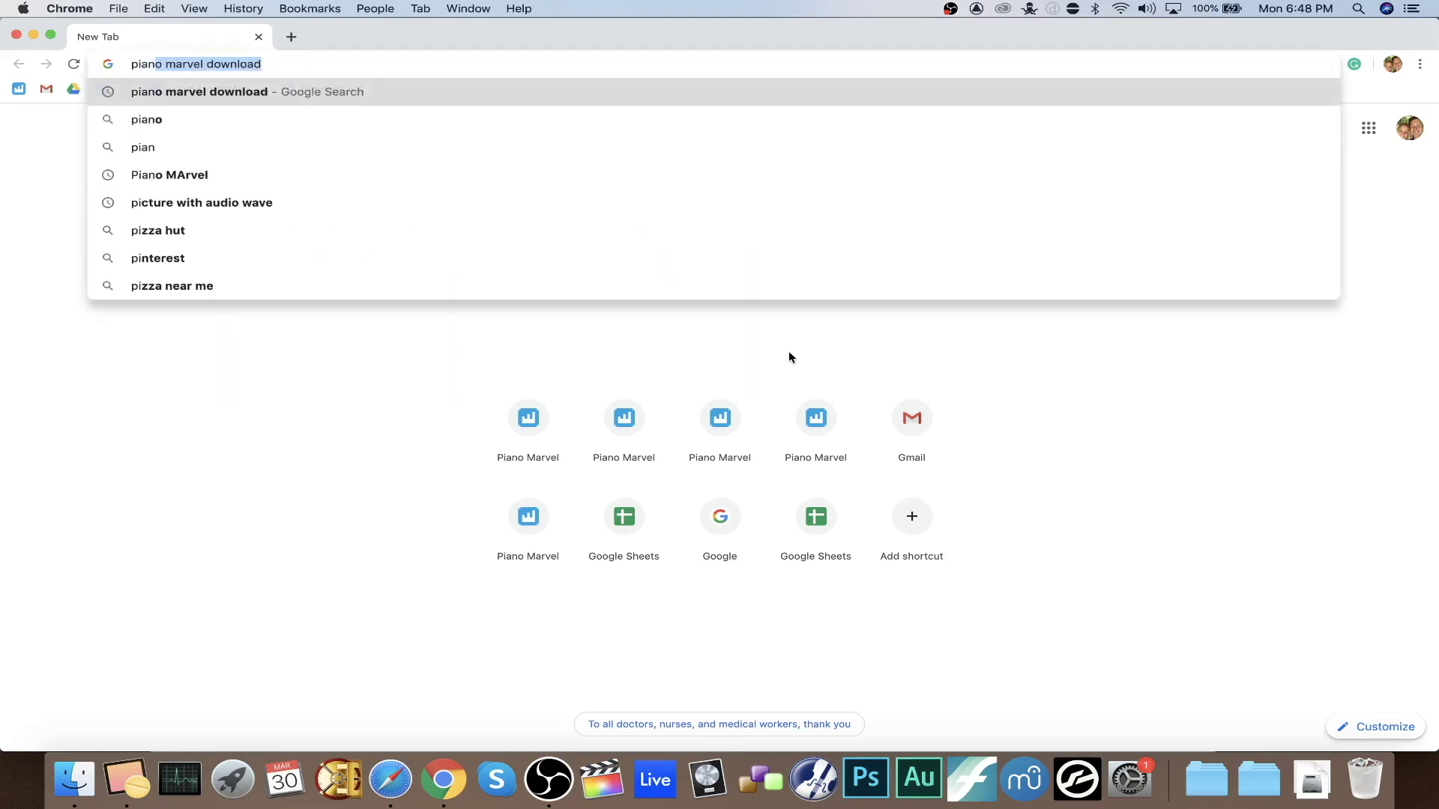
type(" marvel downl")
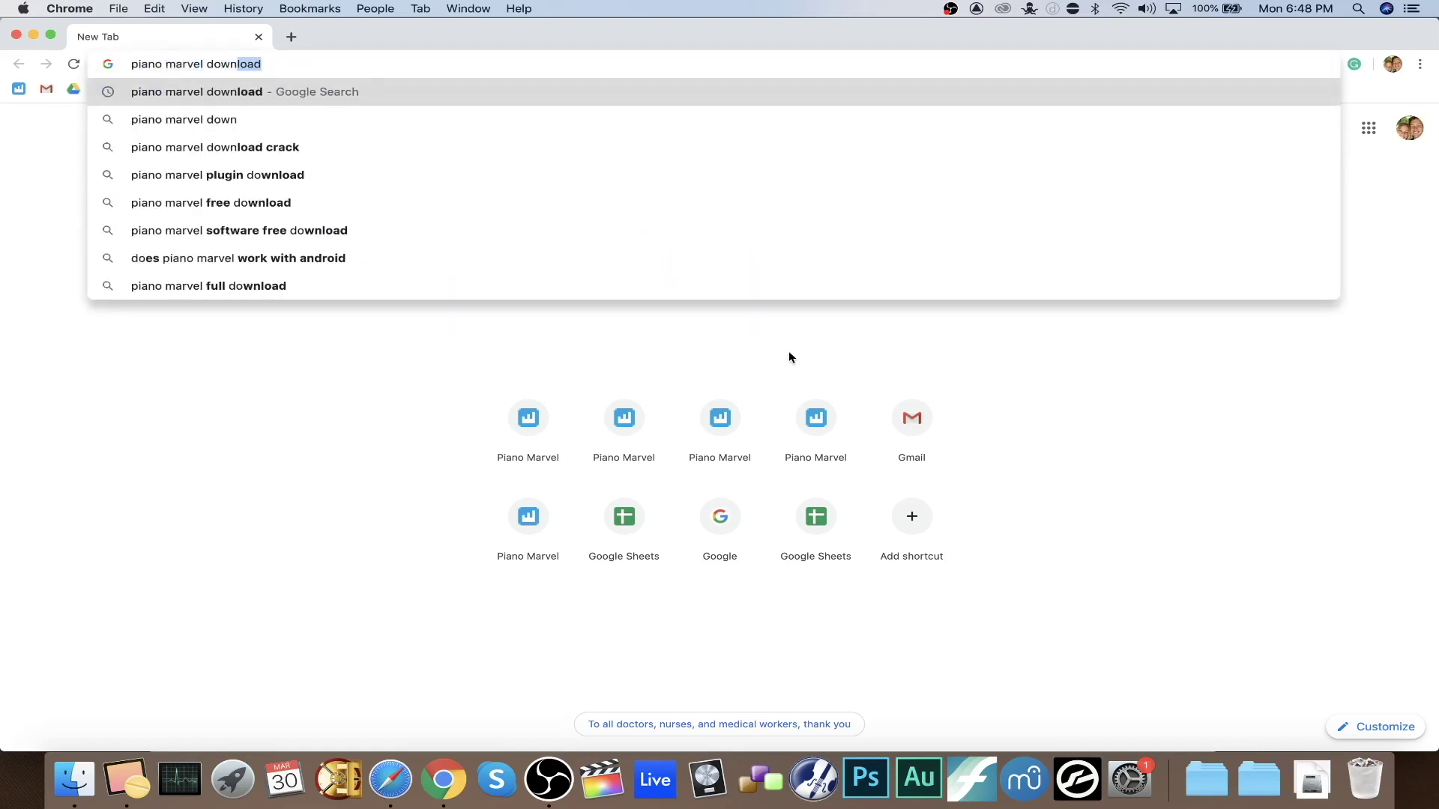
type("oad")
Search 'piano marvel download' and download the Mac plugin .dmg from the downloads page.
key("Return")
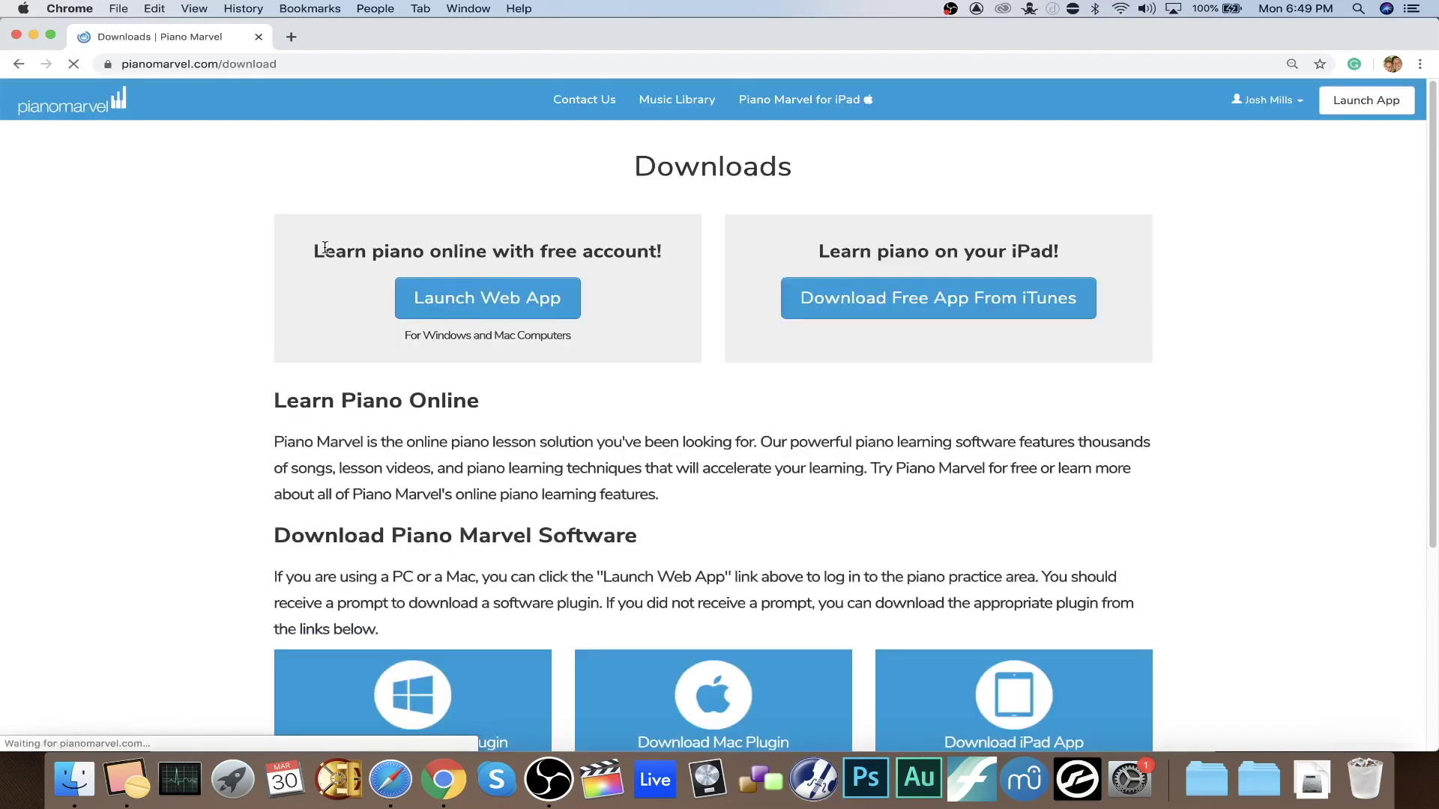
scroll(697, 488, "down", 3)
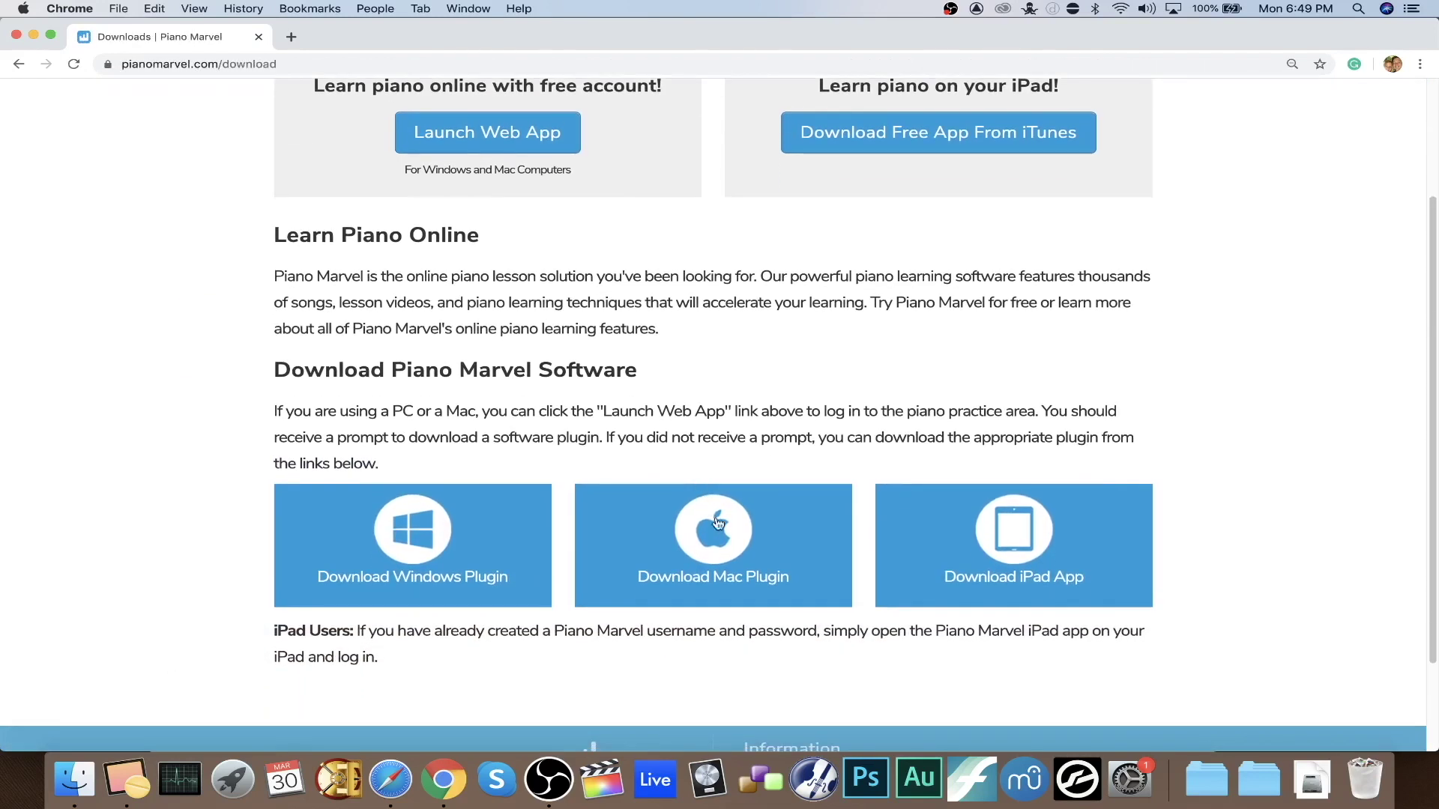
left_click(719, 539)
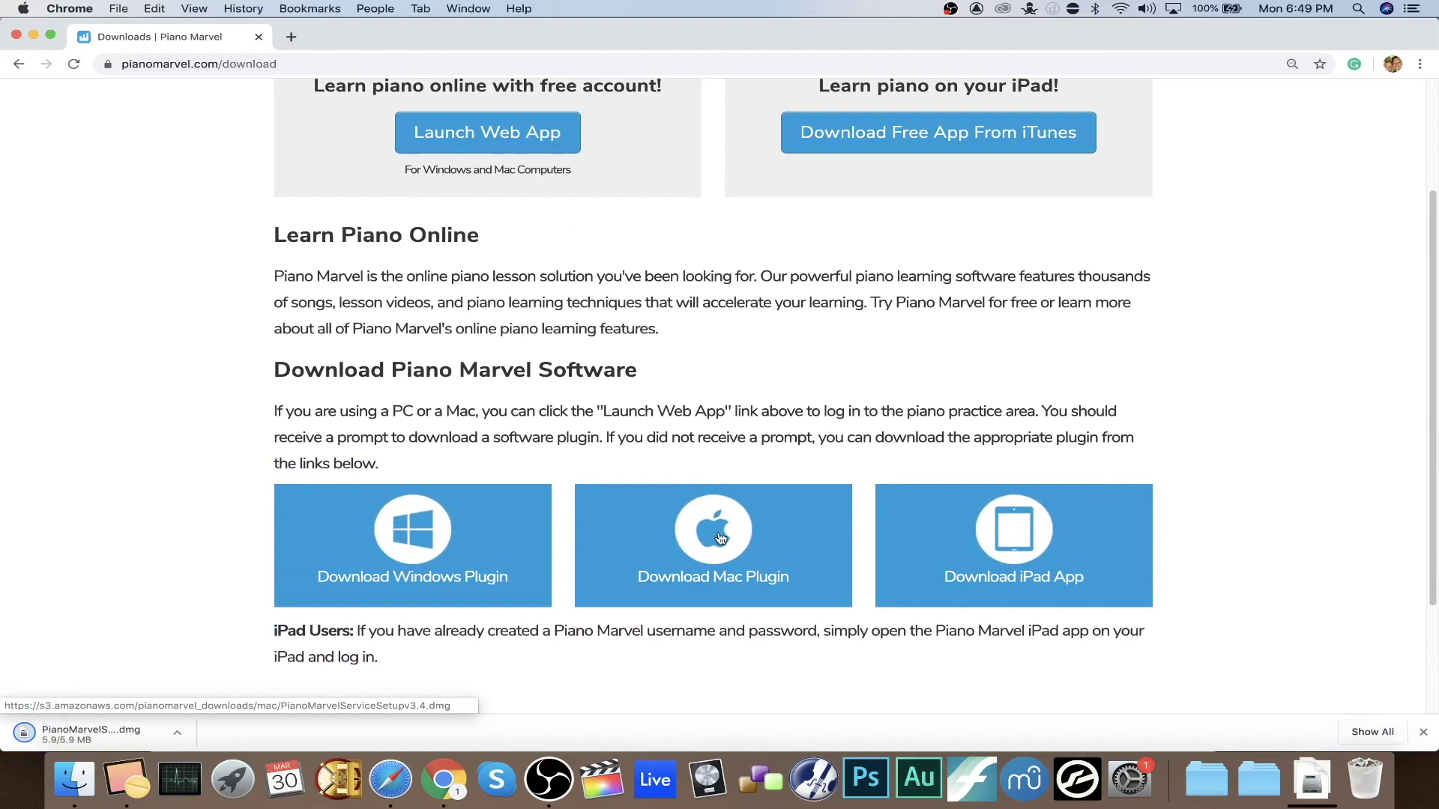
Run PianoMarvel.pkg from the disk image, install on Macintosh HD and accept the required restart.
left_click(90, 731)
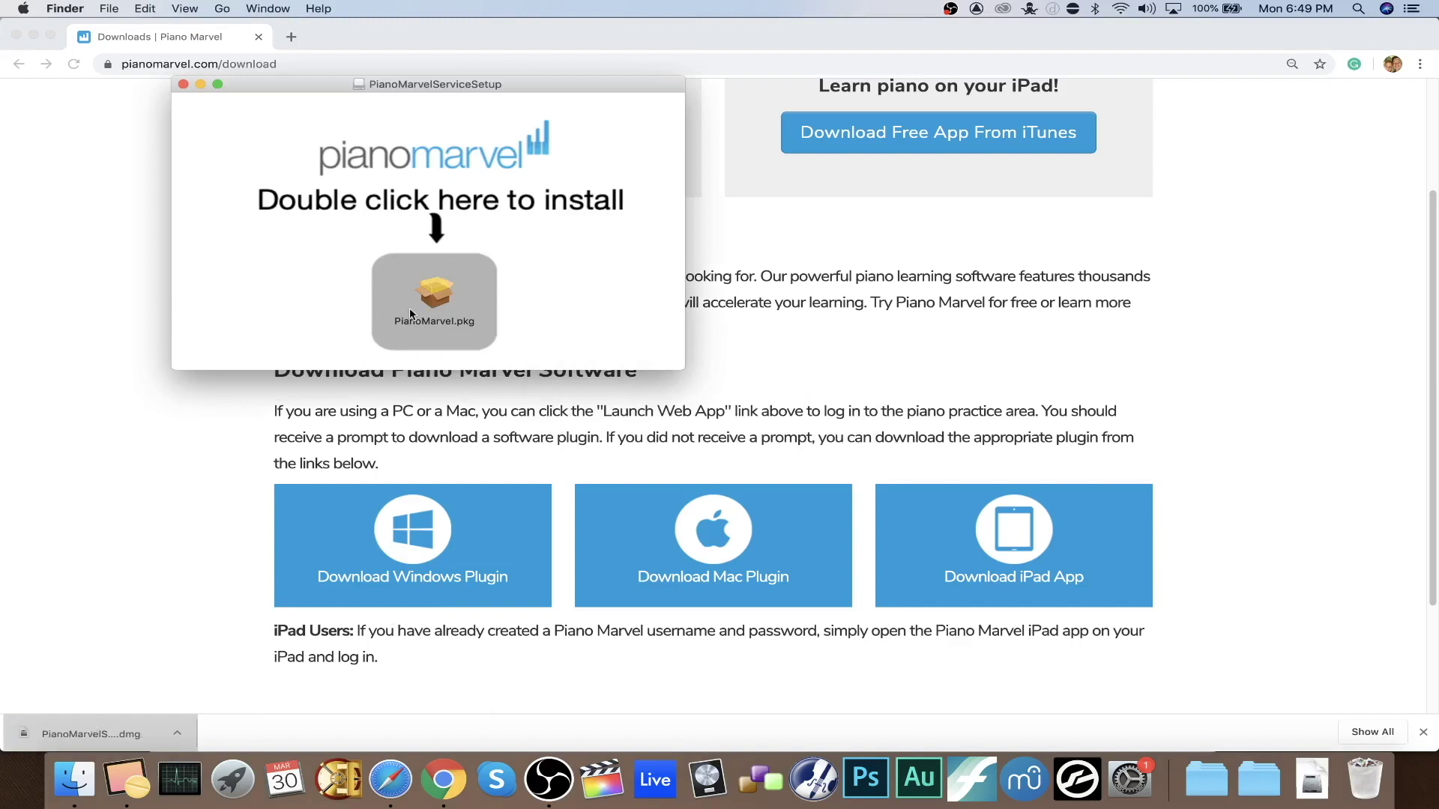
double_click(411, 314)
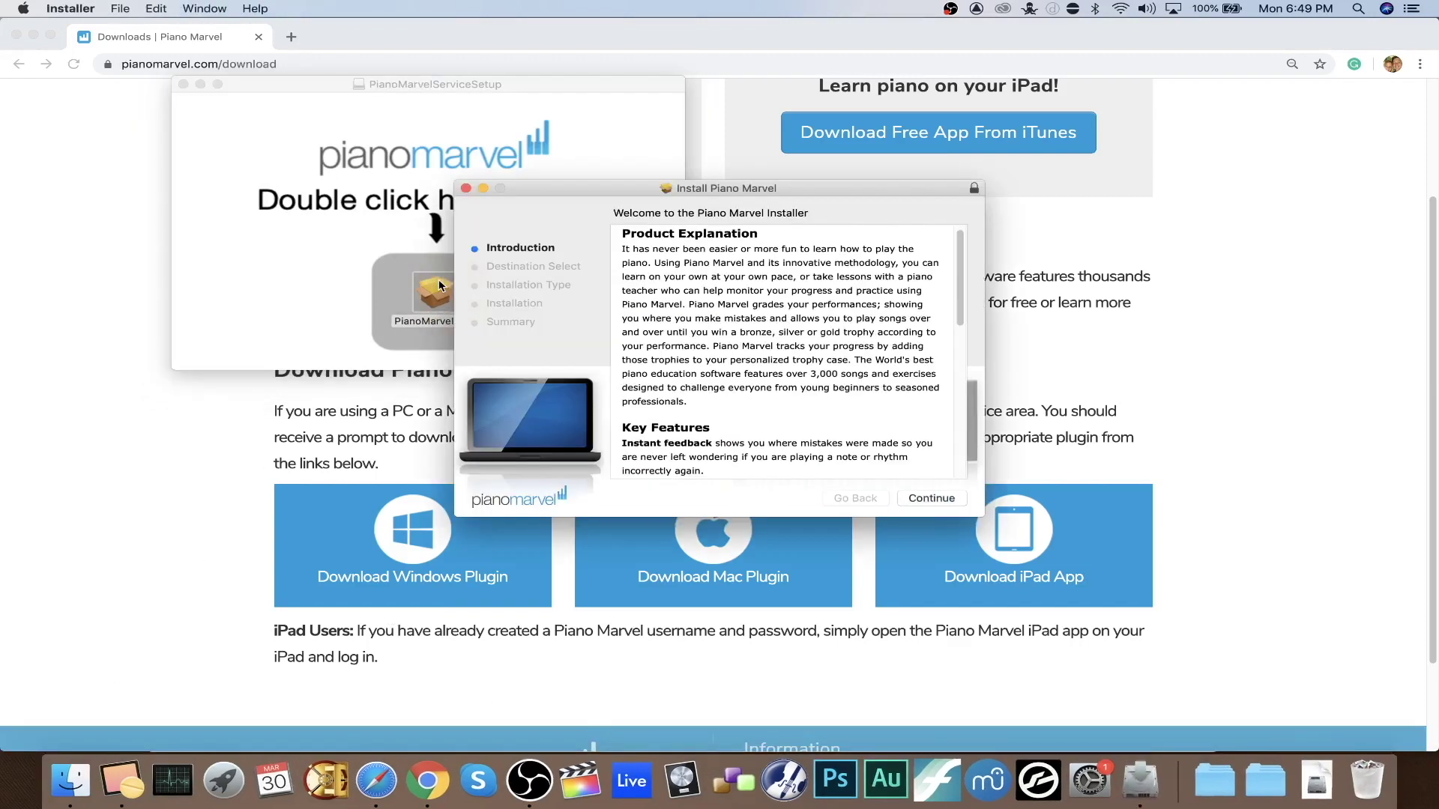
left_click(932, 498)
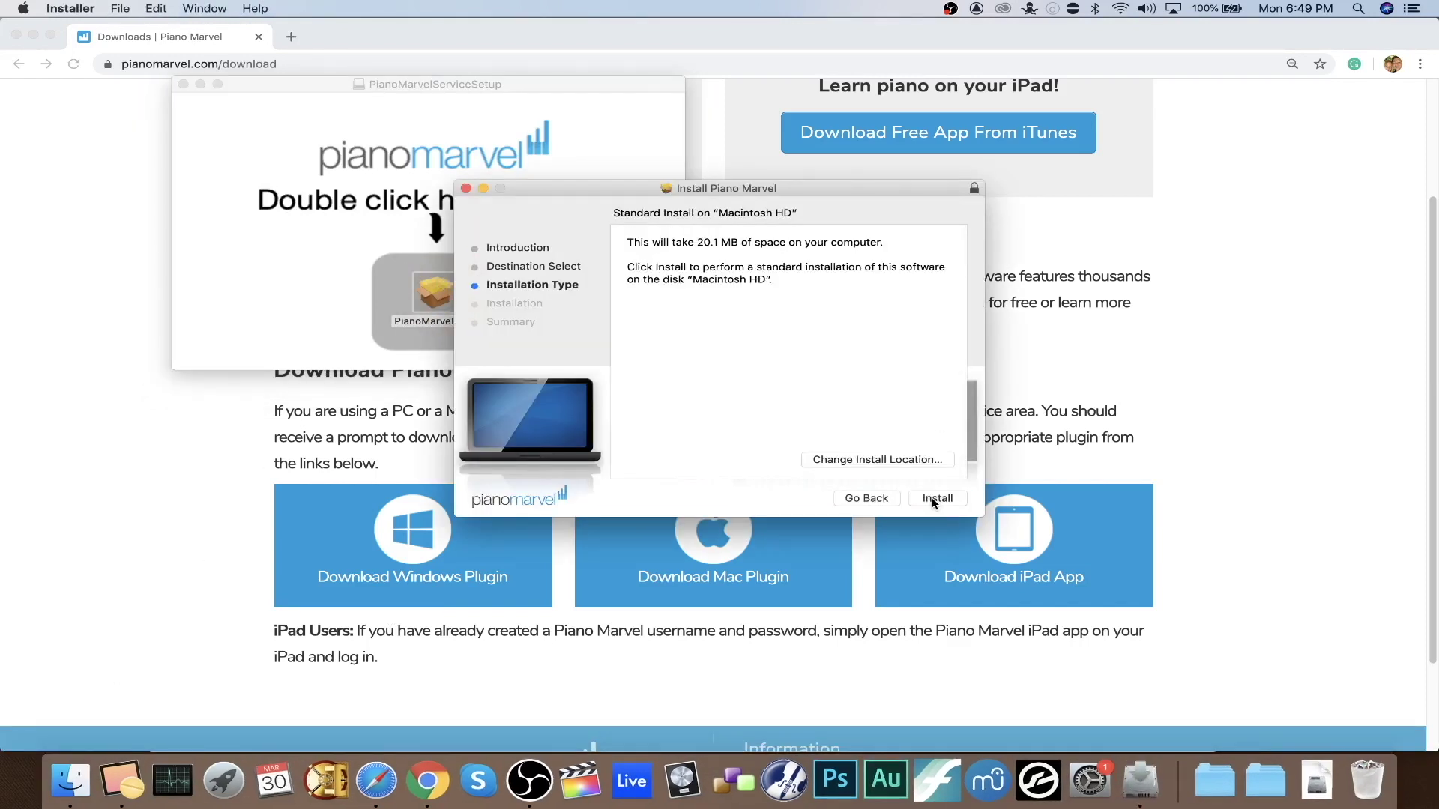
left_click(931, 502)
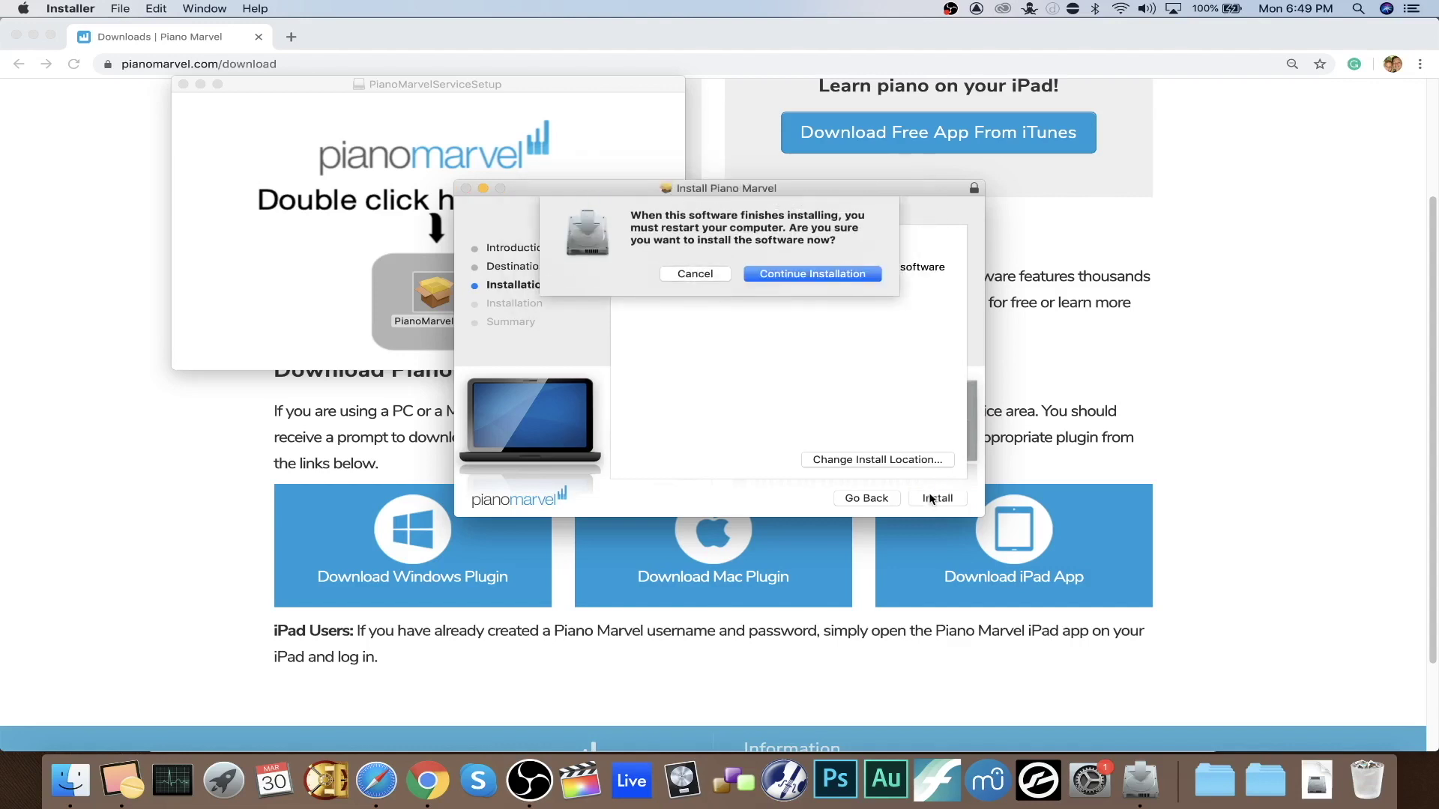
key("Return")
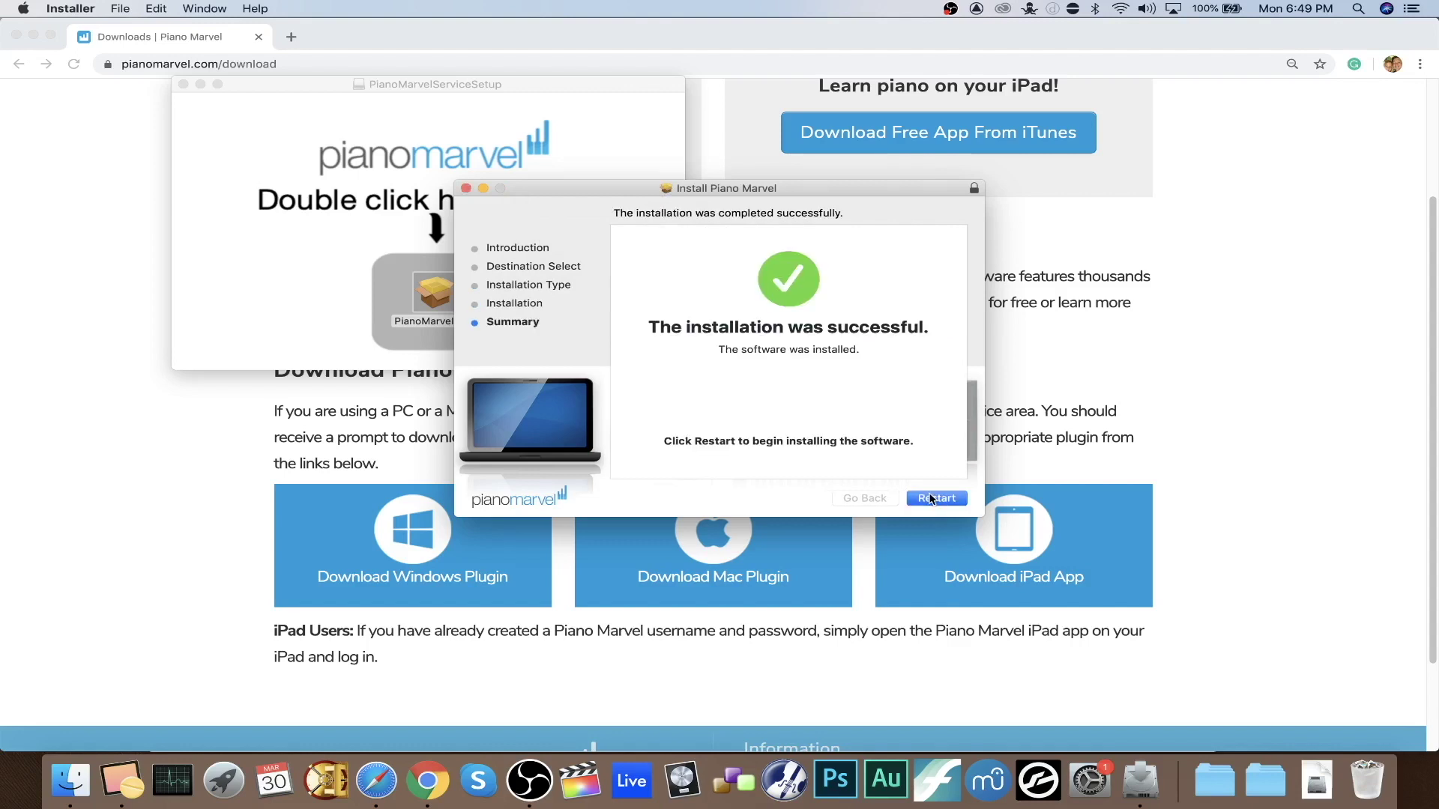
left_click(931, 497)
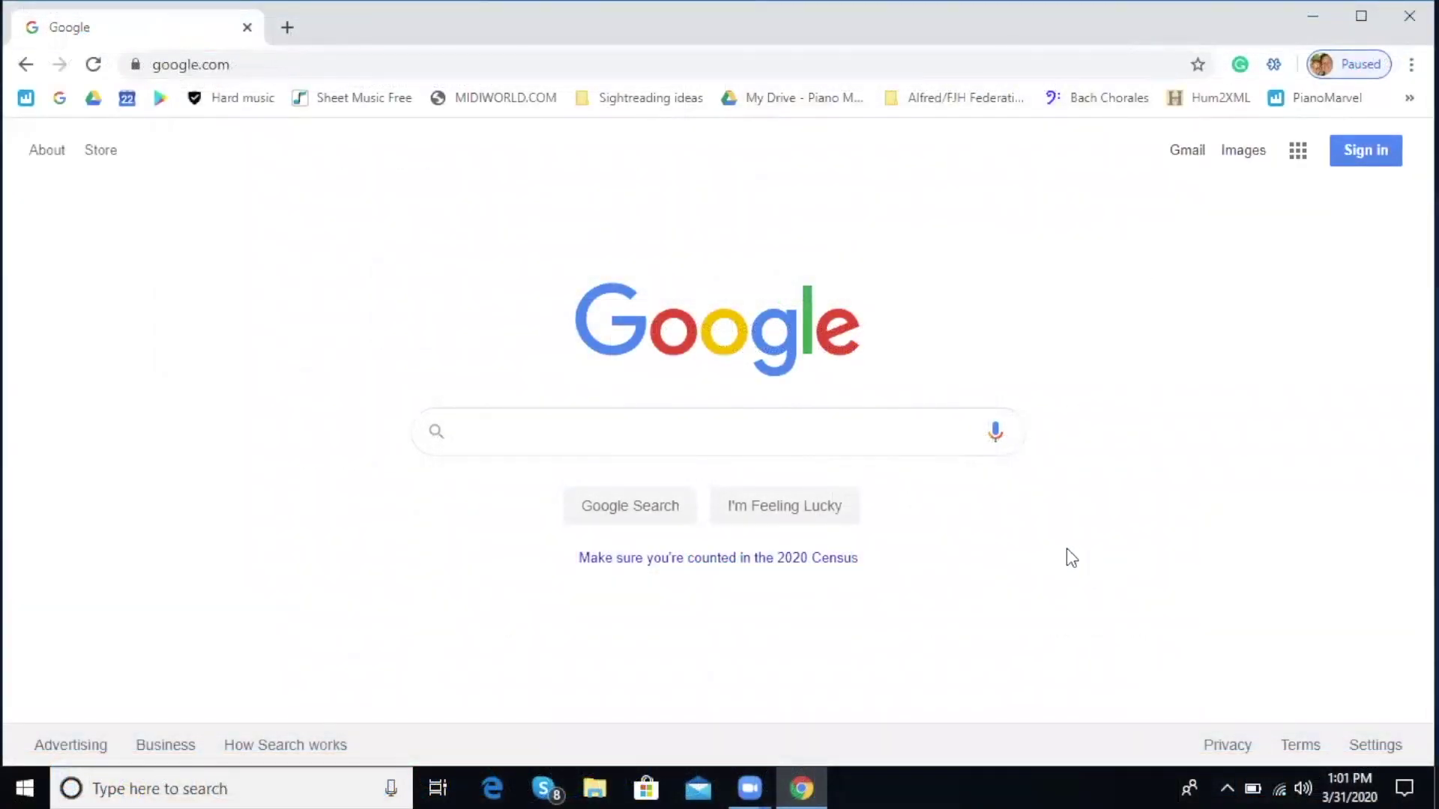
Search Google for 'piano marvel download', download the Windows plugin .msi and open it.
left_click(861, 437)
type("piano ")
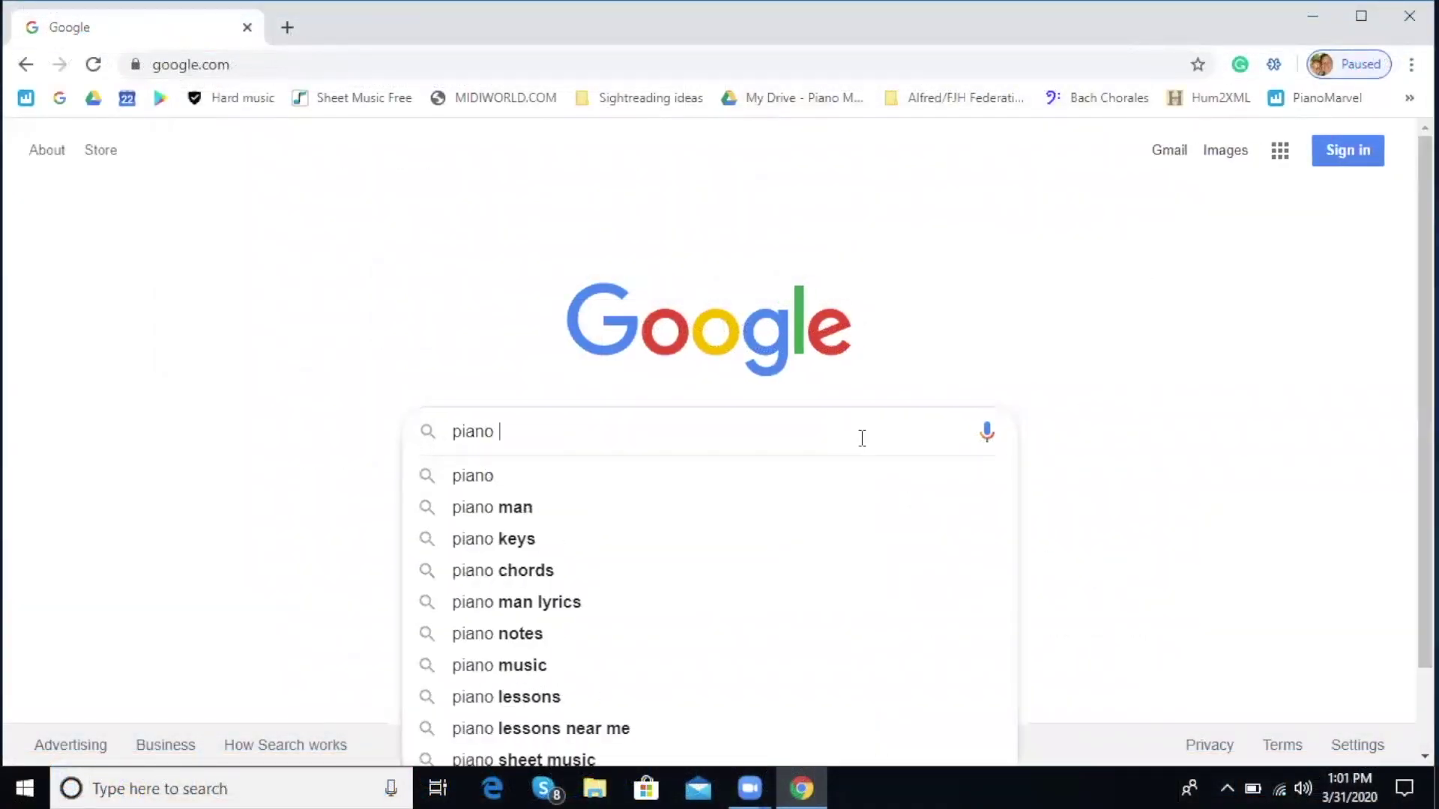
type("marvel downloa")
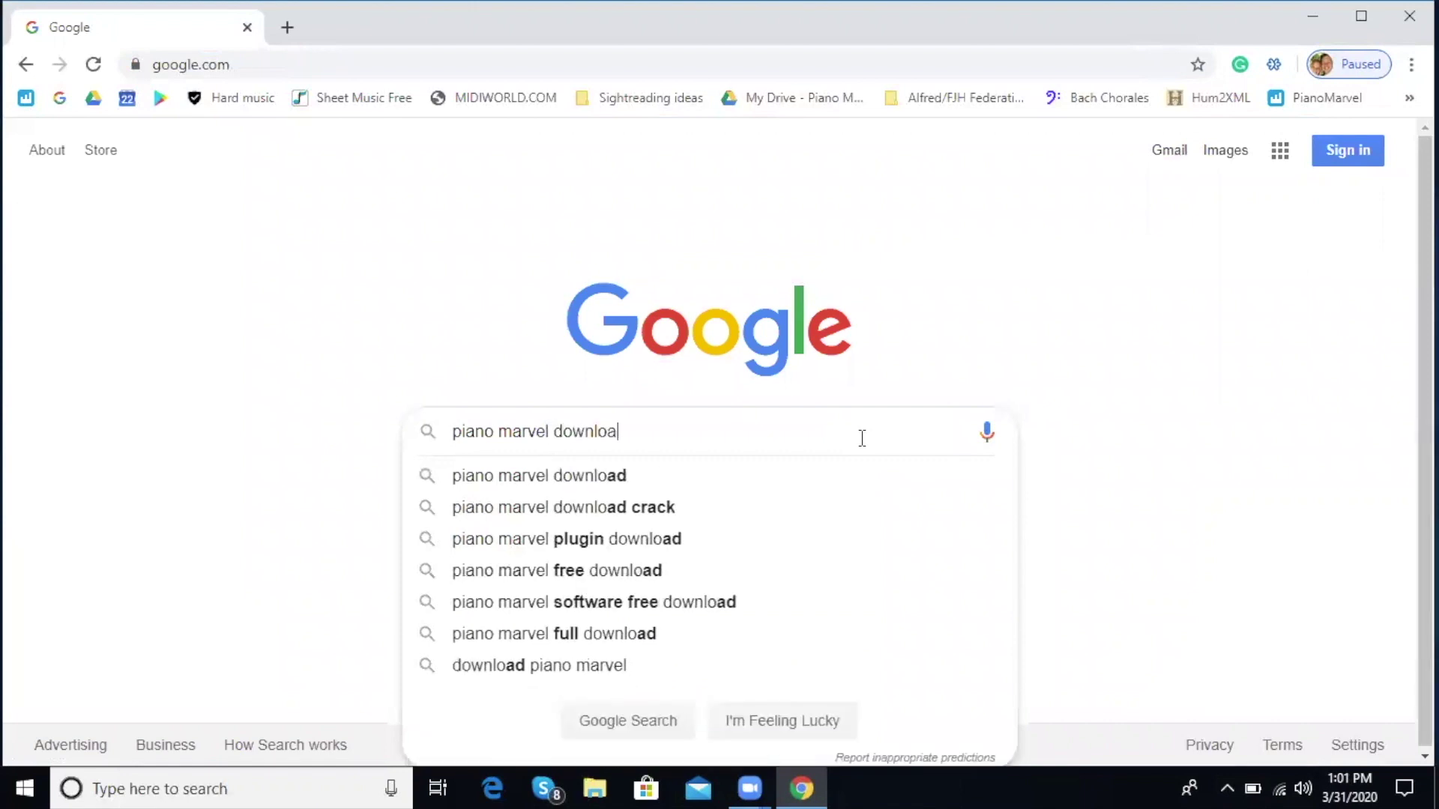
type("d")
key("Return")
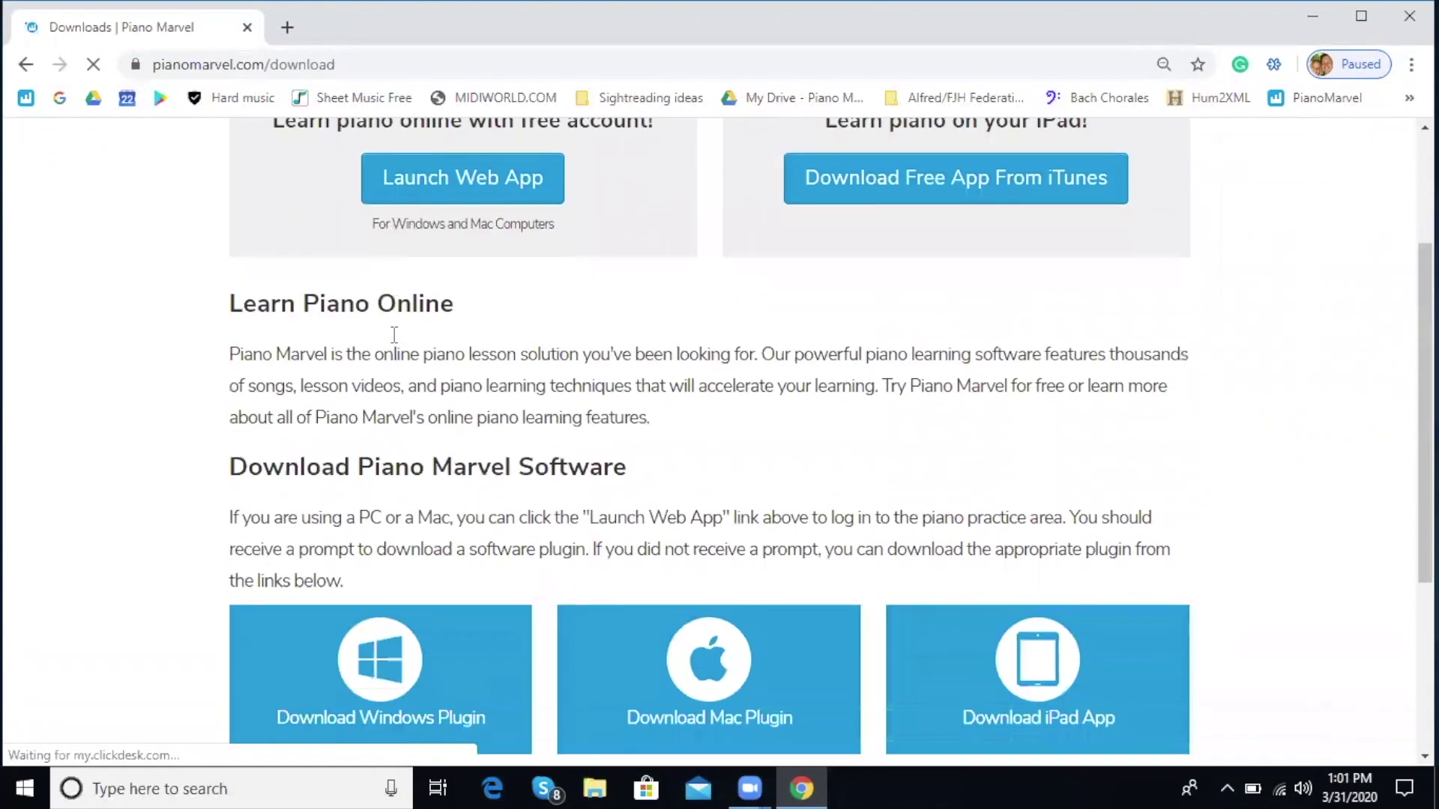
scroll(394, 333, "down", 2)
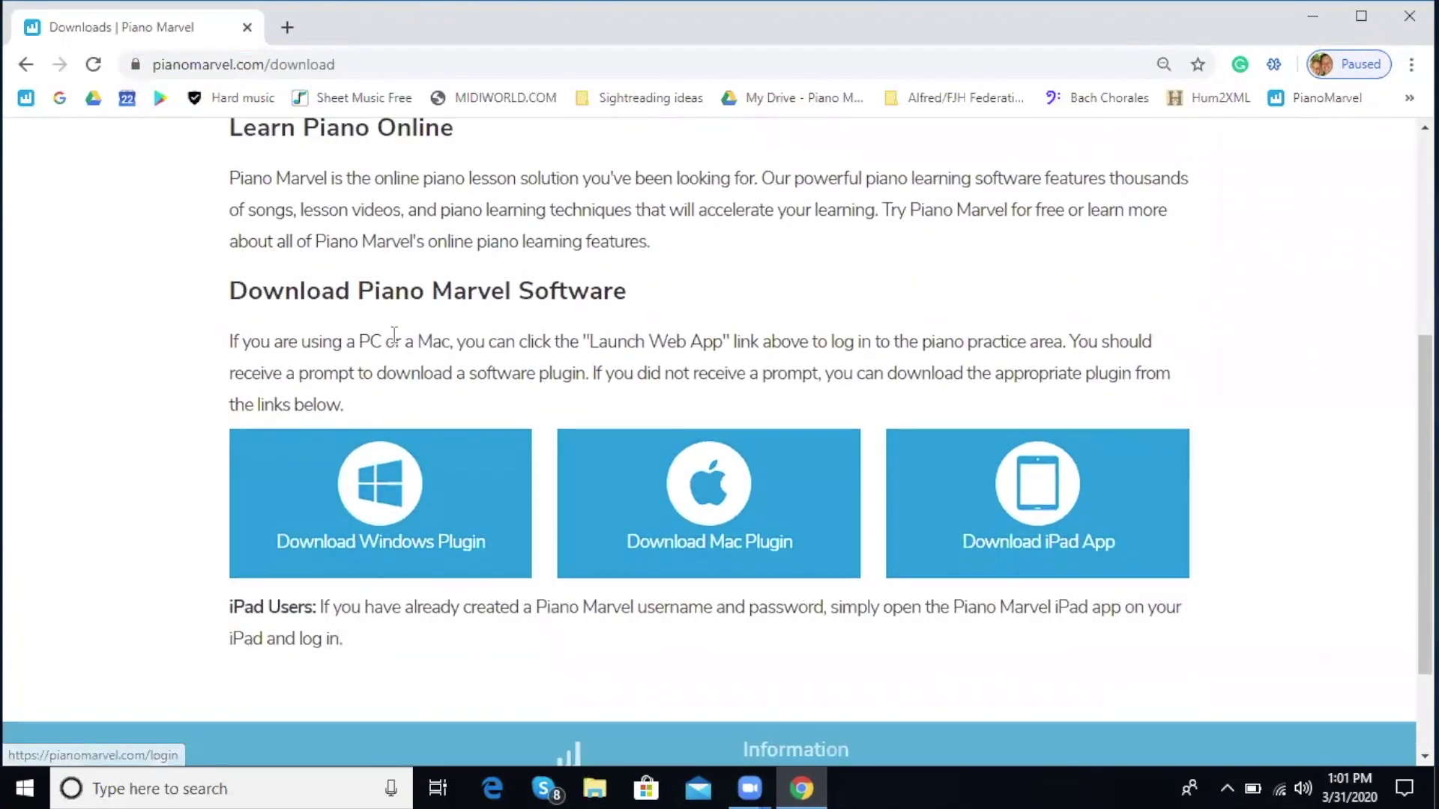
left_click(383, 490)
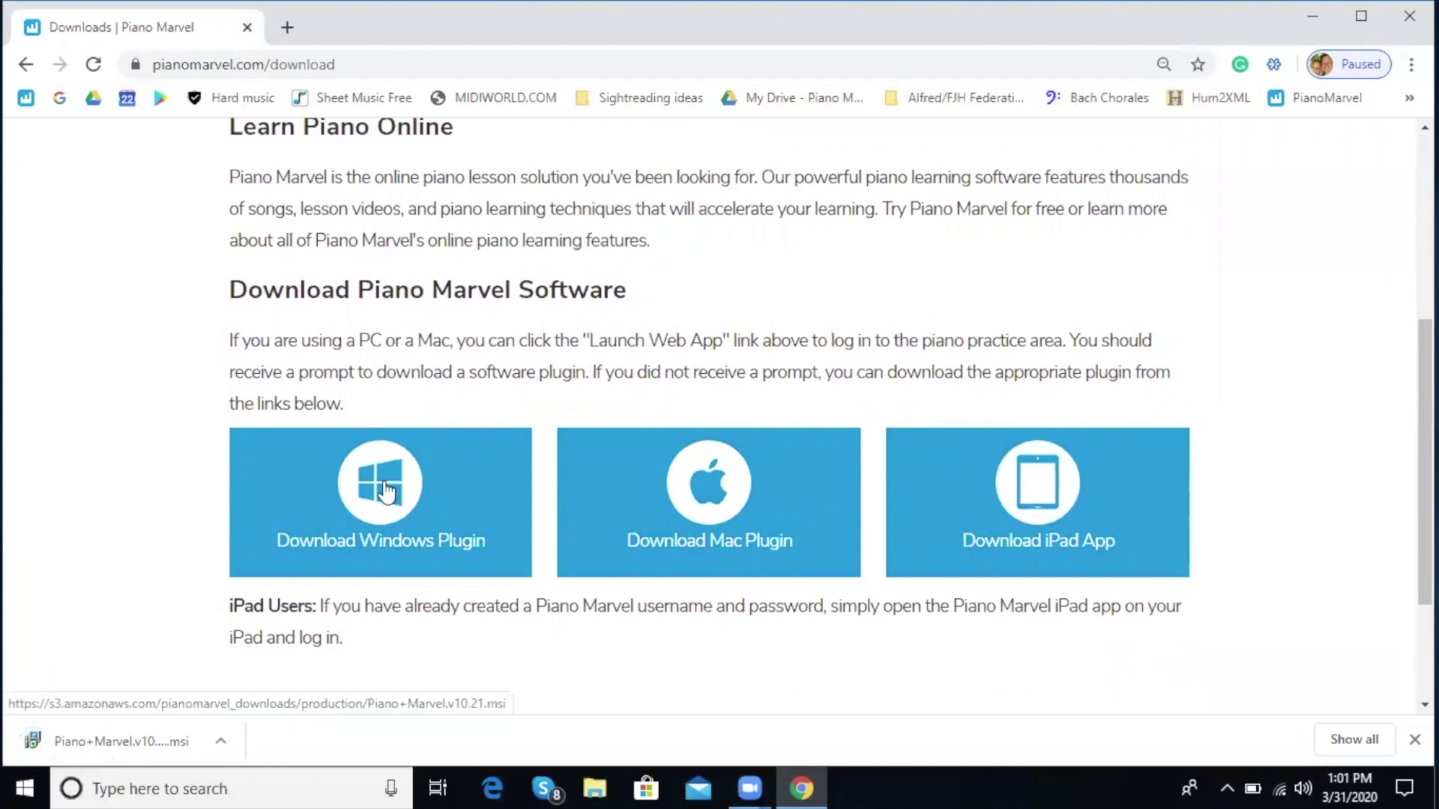
left_click(107, 756)
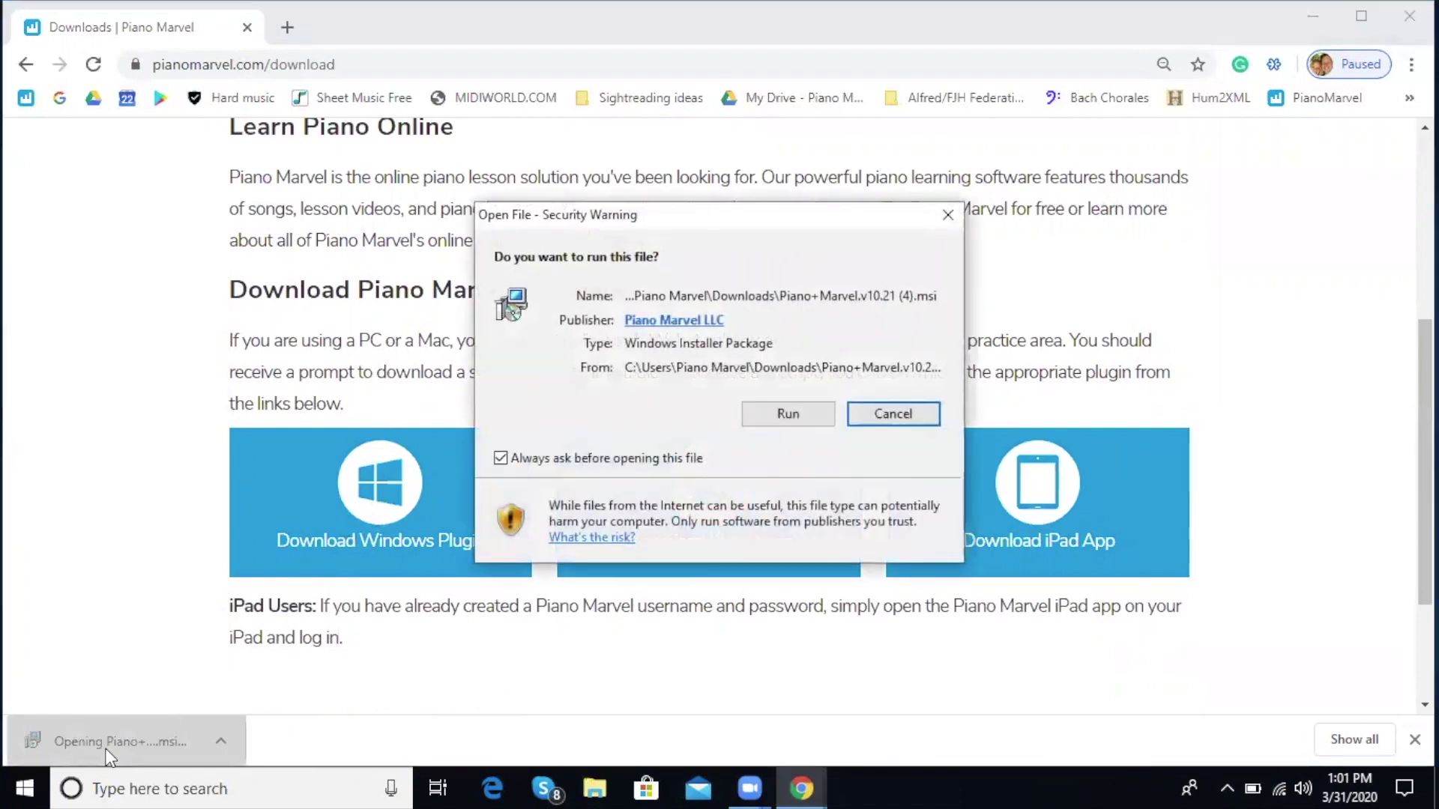
Allow the .msi to run, complete the setup wizard and run the Piano Marvel Plugin launcher.
left_click(781, 414)
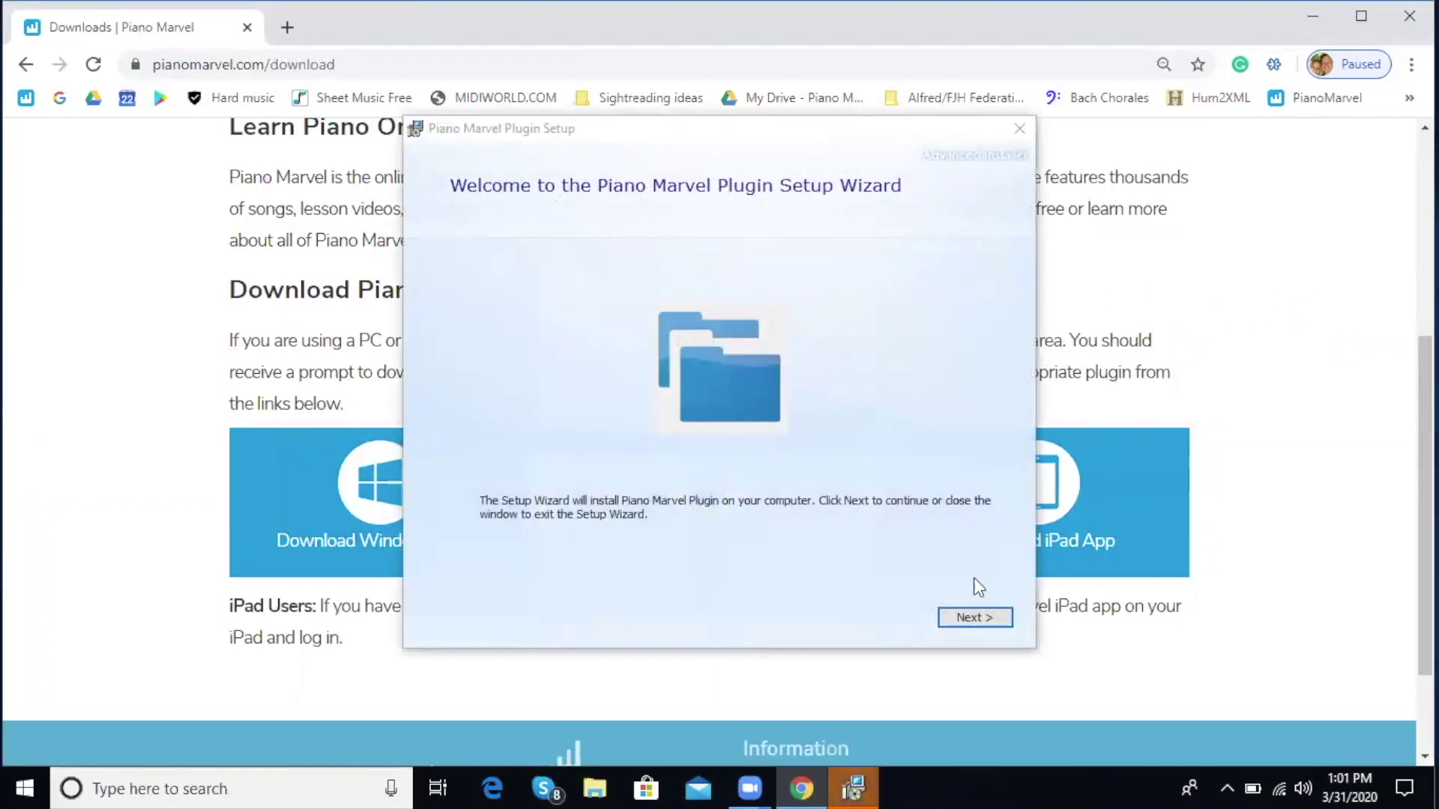
left_click(977, 620)
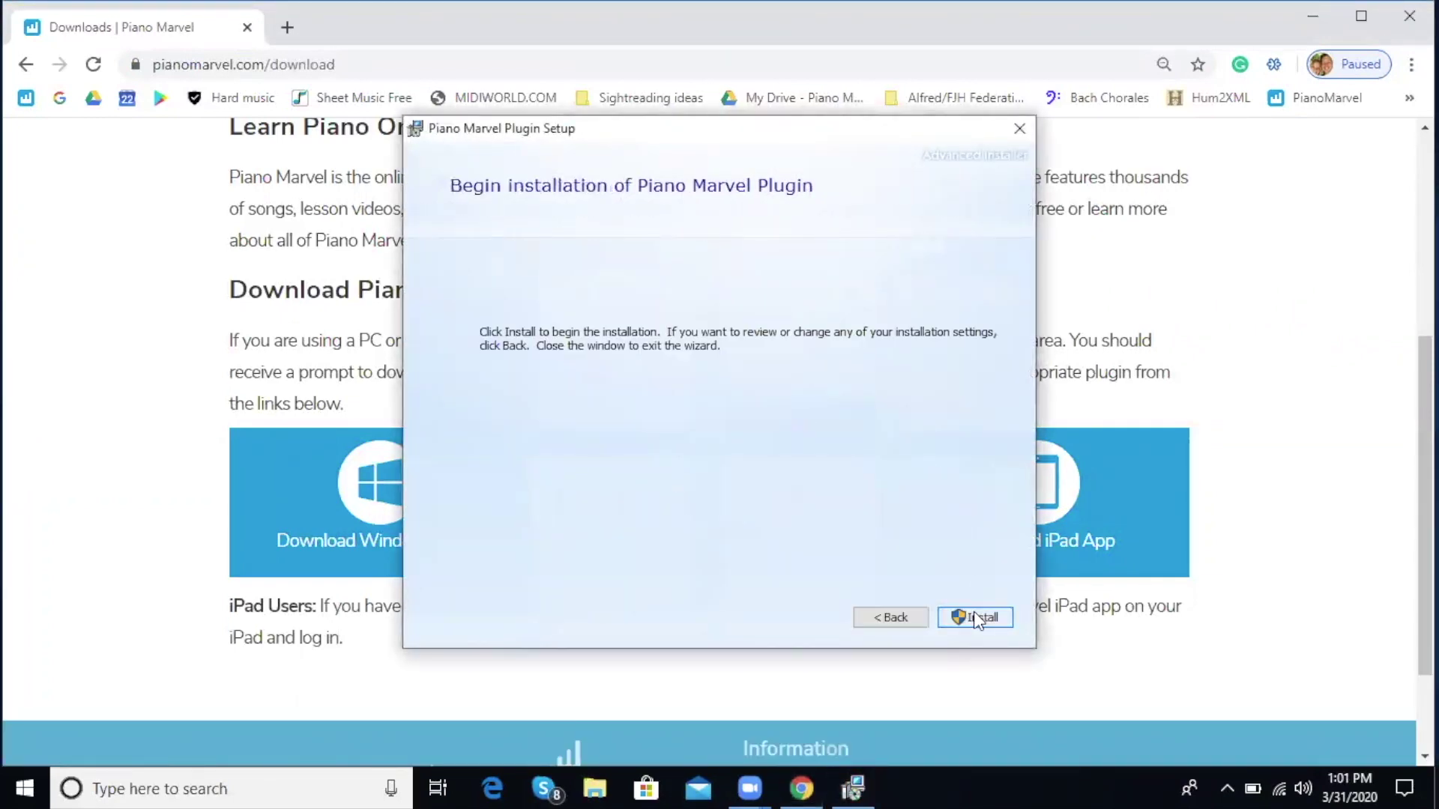
left_click(977, 620)
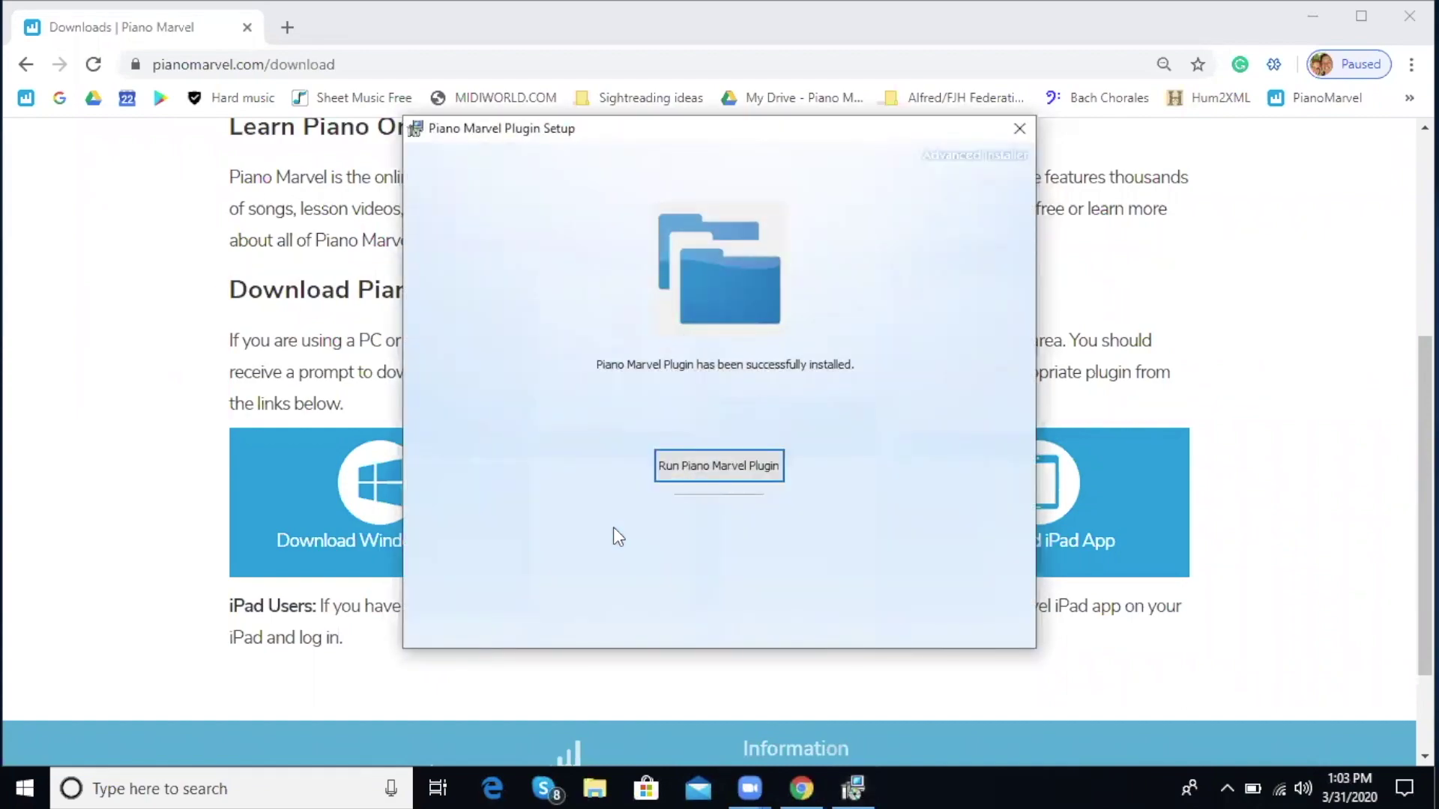
left_click(688, 466)
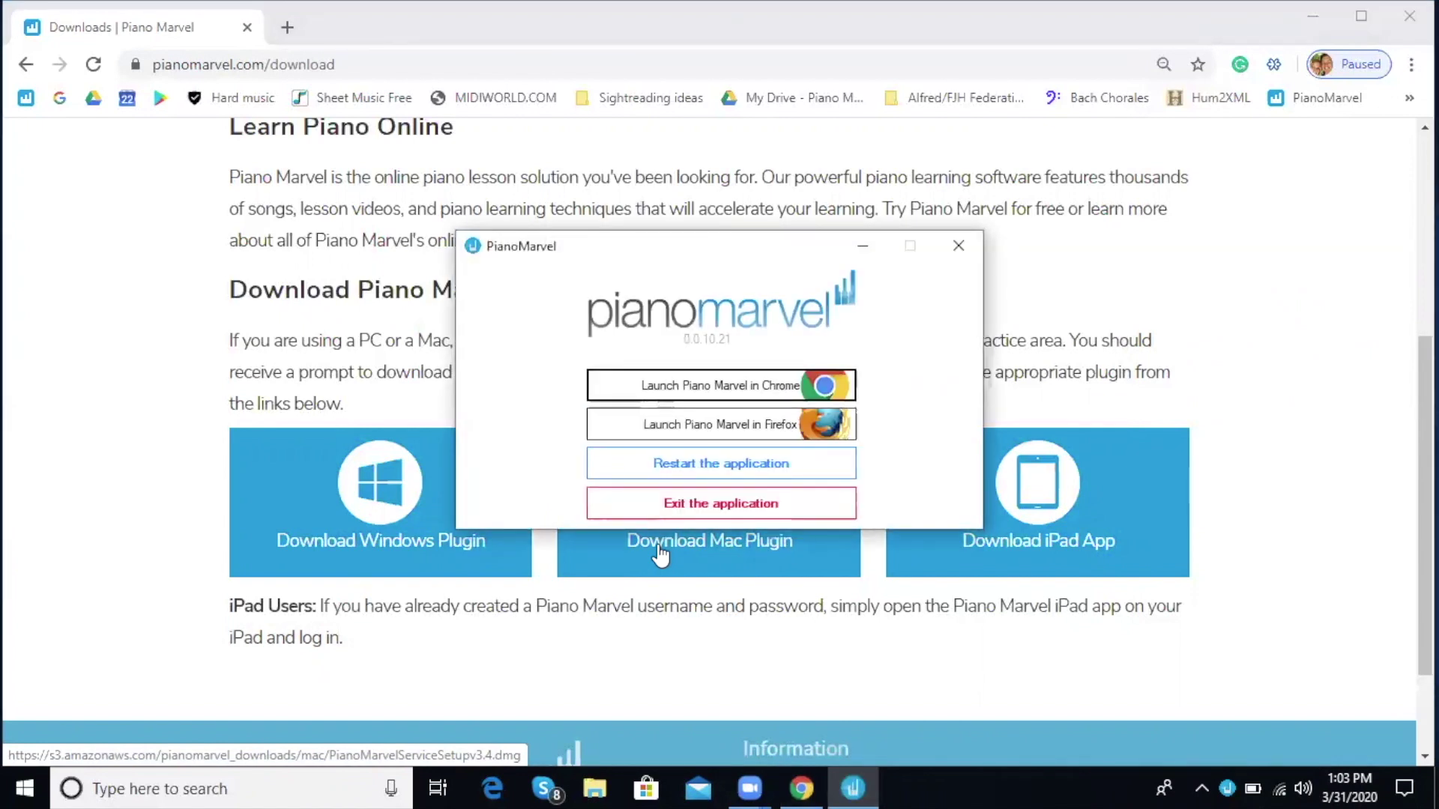
Choose Launch Piano Marvel in Chrome to open the login page in a new tab.
left_click(682, 397)
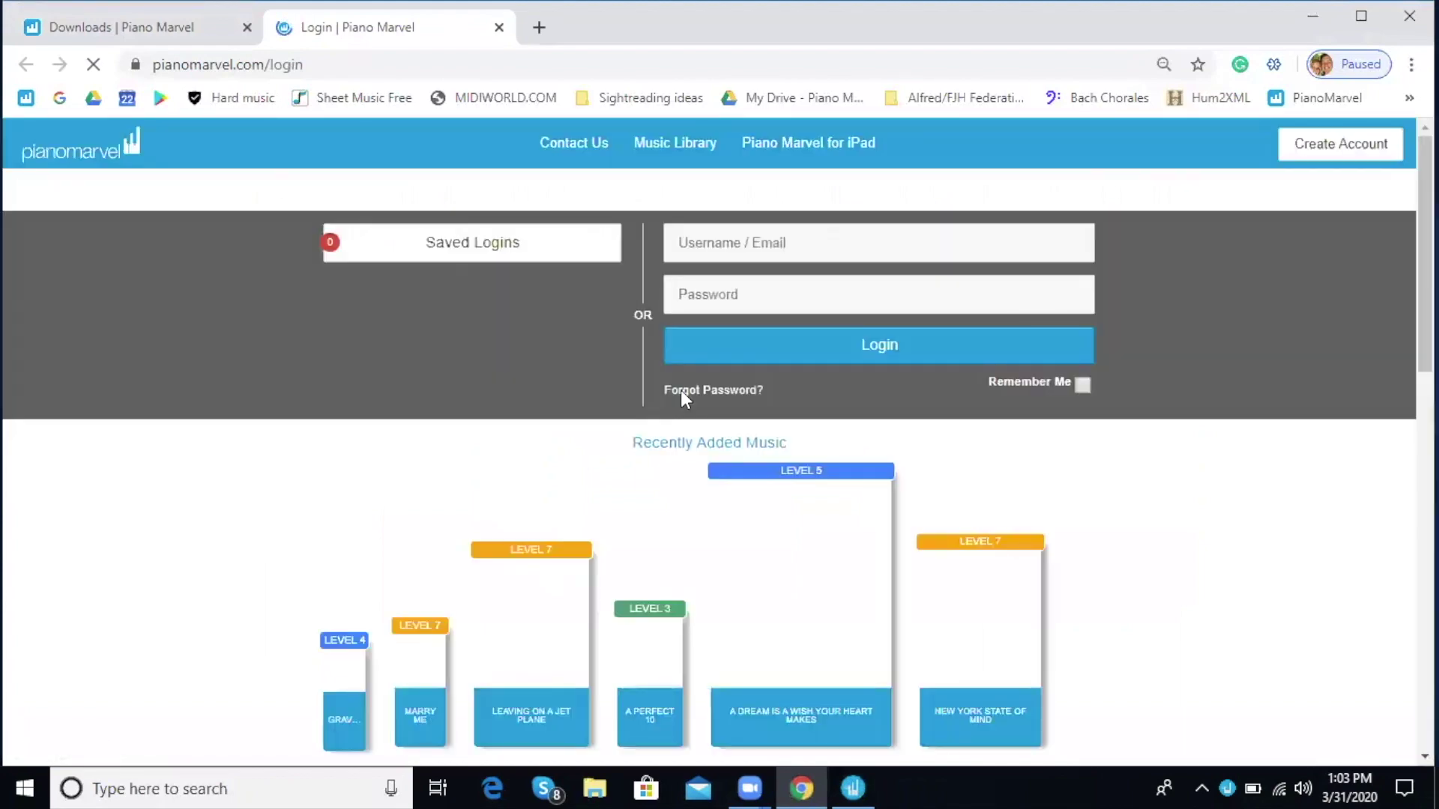